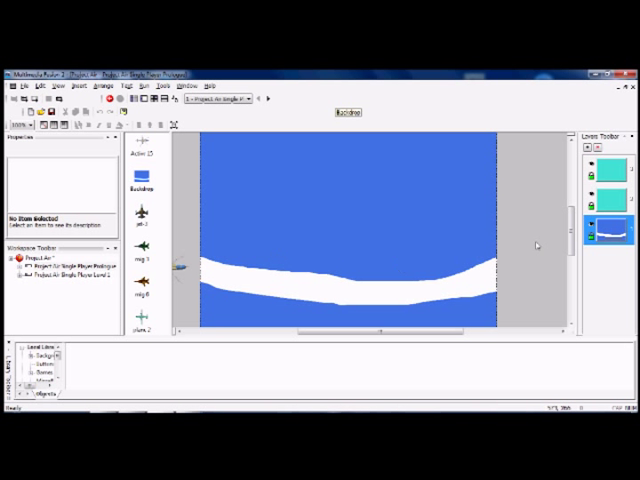
{"action": "mouse_move", "coordinate": [570, 230]}
{"action": "left_mouse_down"}
{"action": "mouse_move", "coordinate": [573, 262]}
{"action": "mouse_move", "coordinate": [572, 245]}
{"action": "left_mouse_up"}
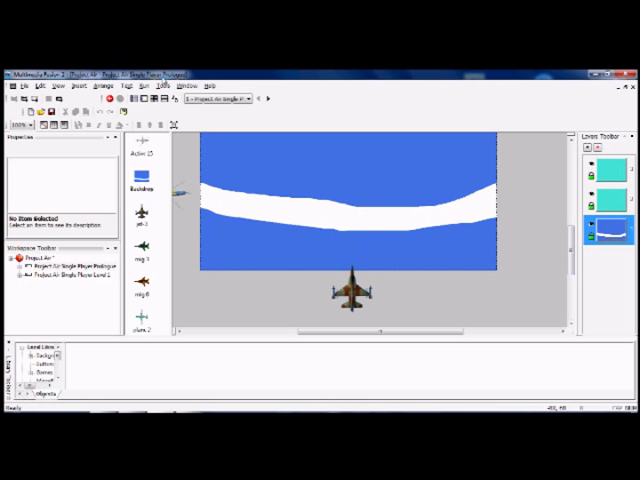
Start a Run Application preview of the jet over the blue and white water.
{"action": "left_click", "coordinate": [144, 86]}
{"action": "left_click", "coordinate": [158, 118]}
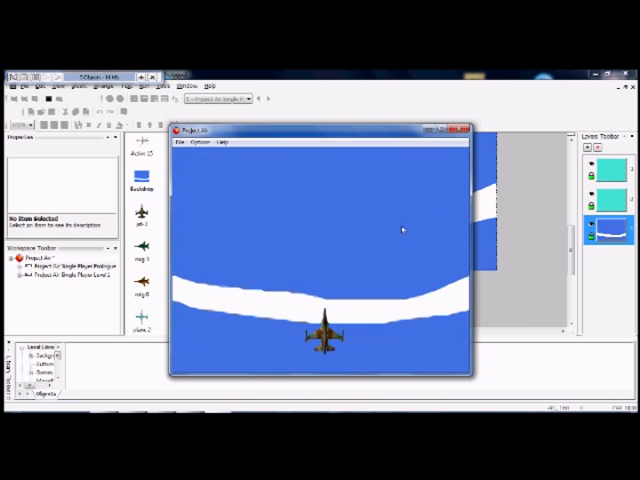
Close the preview, select the jet, then open and accept the water backdrop image unchanged.
{"action": "key", "text": "Escape"}
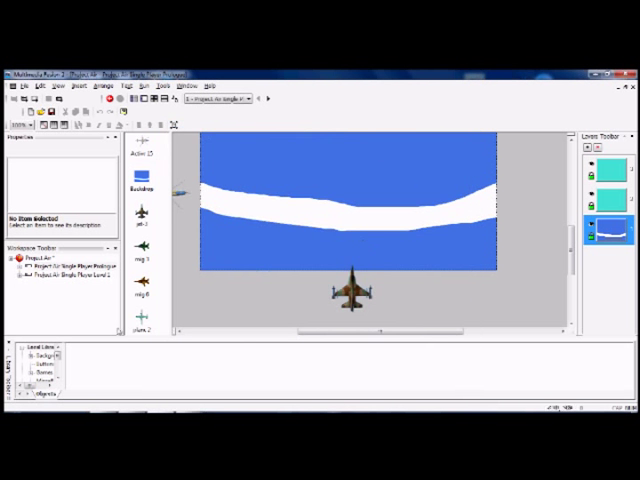
{"action": "left_click", "coordinate": [40, 346]}
{"action": "left_click_drag", "start_coordinate": [58, 375], "coordinate": [58, 356]}
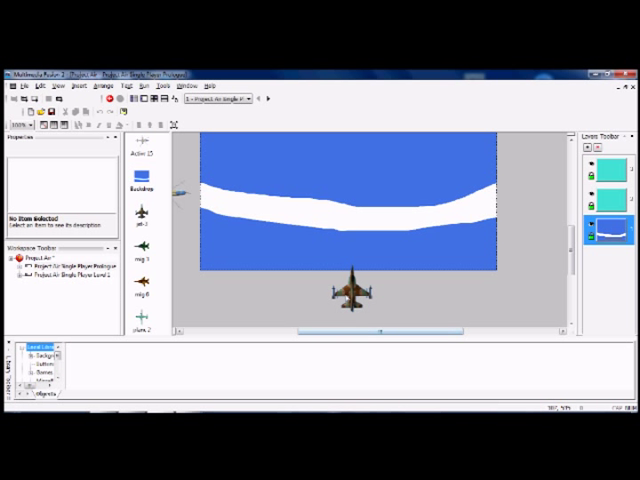
{"action": "left_click", "coordinate": [351, 292]}
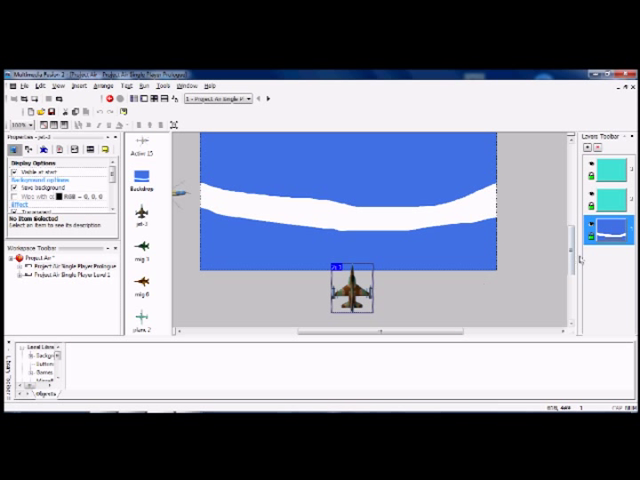
{"action": "left_click_drag", "start_coordinate": [571, 258], "coordinate": [571, 232]}
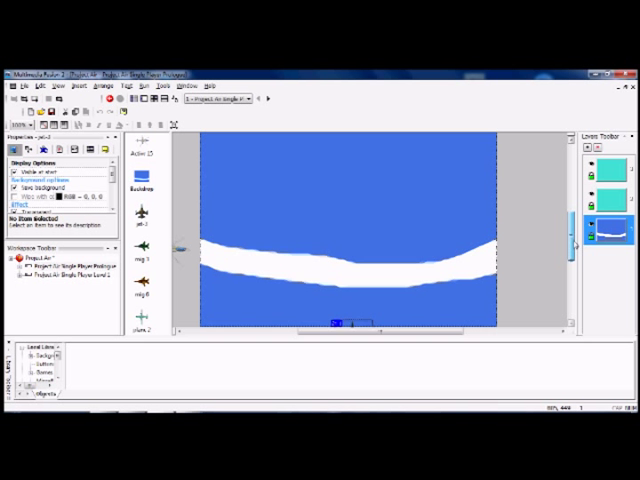
{"action": "double_click", "coordinate": [413, 246]}
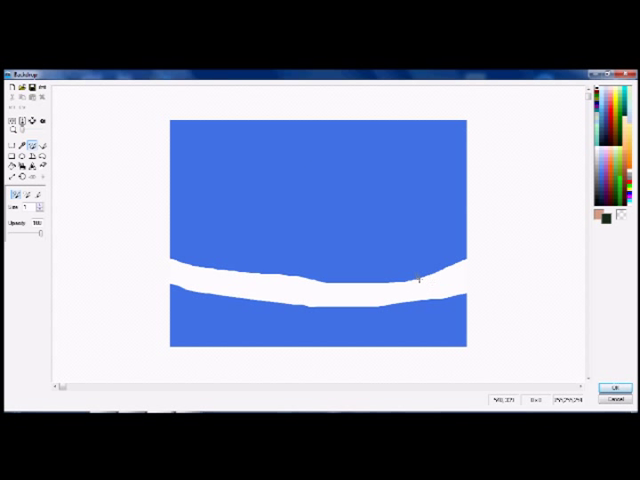
{"action": "left_click", "coordinate": [613, 388]}
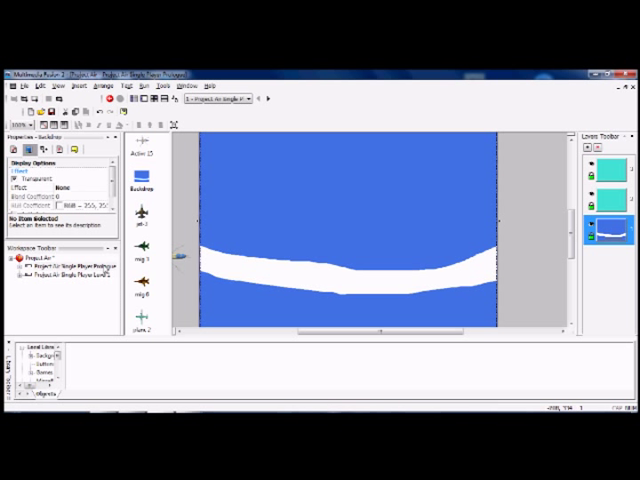
Check the prototype frame's 640 by 480 size and light background colour.
{"action": "left_click", "coordinate": [100, 266]}
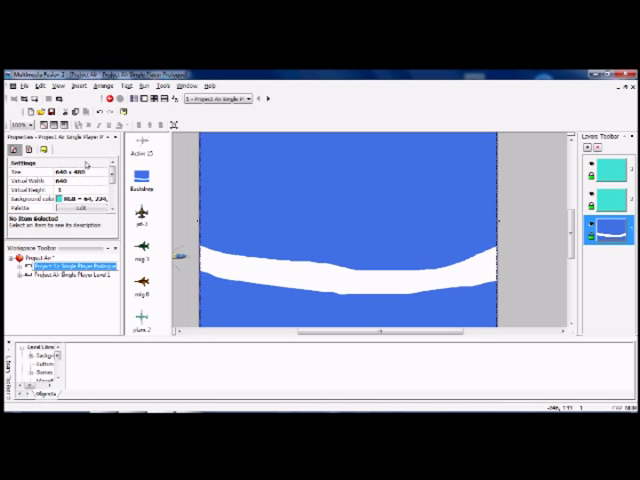
{"action": "left_click", "coordinate": [58, 86]}
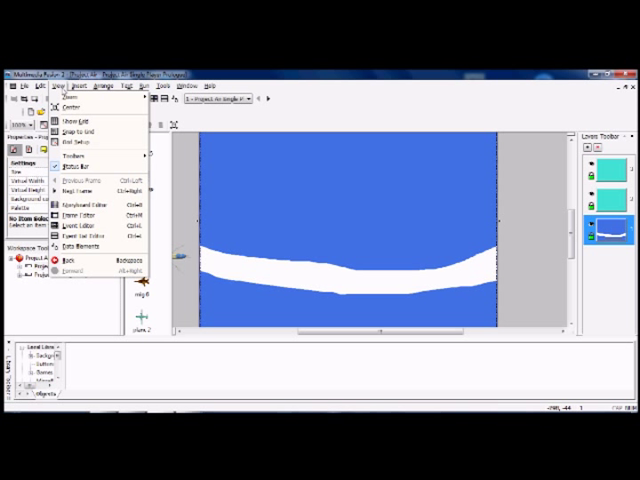
In the frame's event list, replace the Always condition with Always.
{"action": "left_click", "coordinate": [102, 227]}
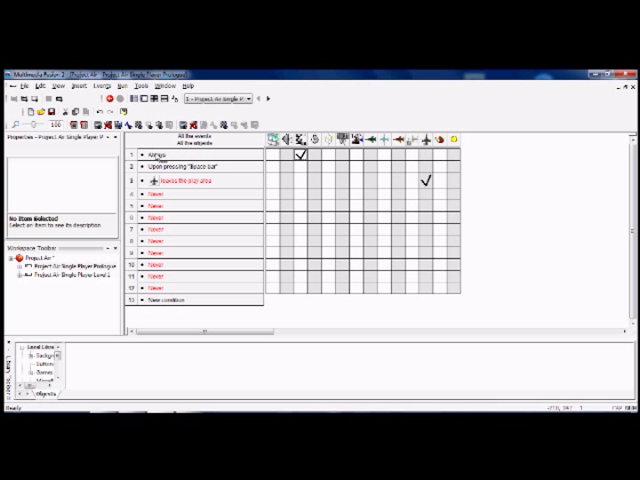
{"action": "right_click", "coordinate": [150, 154]}
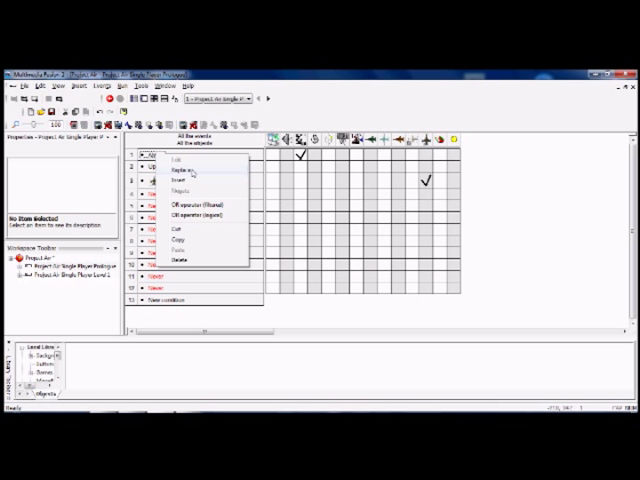
{"action": "left_click", "coordinate": [193, 171]}
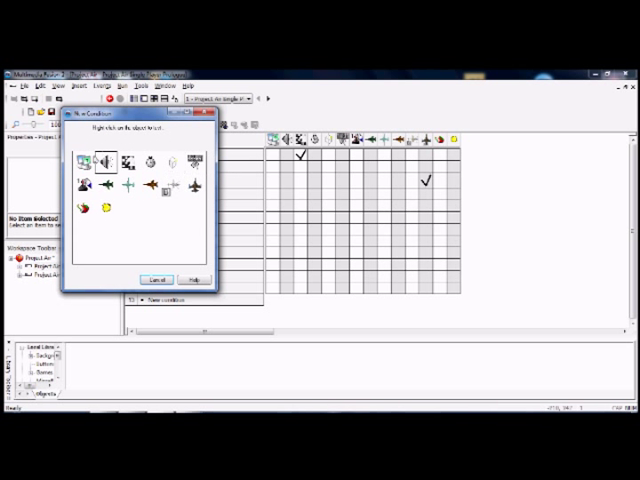
{"action": "right_click", "coordinate": [84, 160]}
{"action": "left_click", "coordinate": [114, 161]}
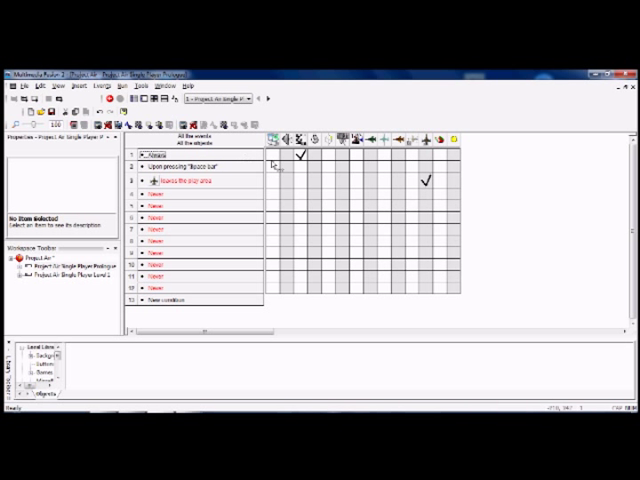
Add a display-centring frame action to the Always event.
{"action": "right_click", "coordinate": [300, 156]}
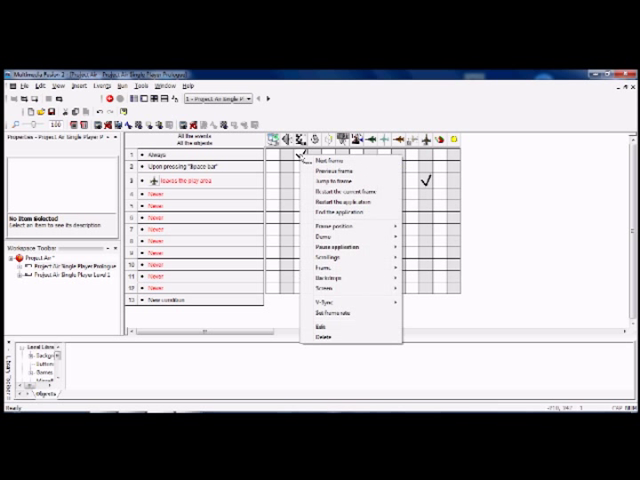
{"action": "left_click", "coordinate": [328, 160]}
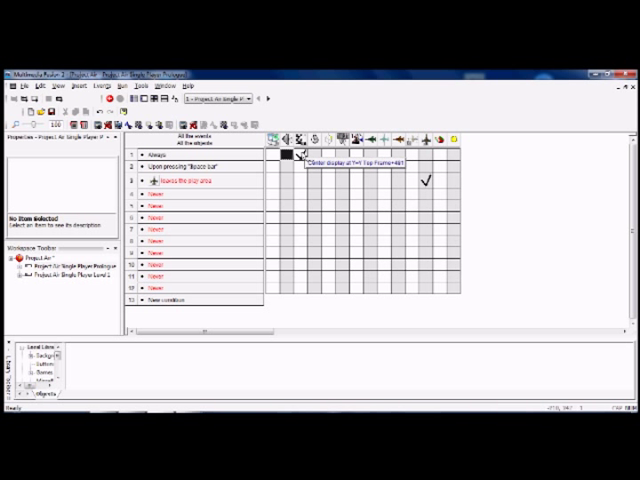
{"action": "right_click", "coordinate": [302, 156]}
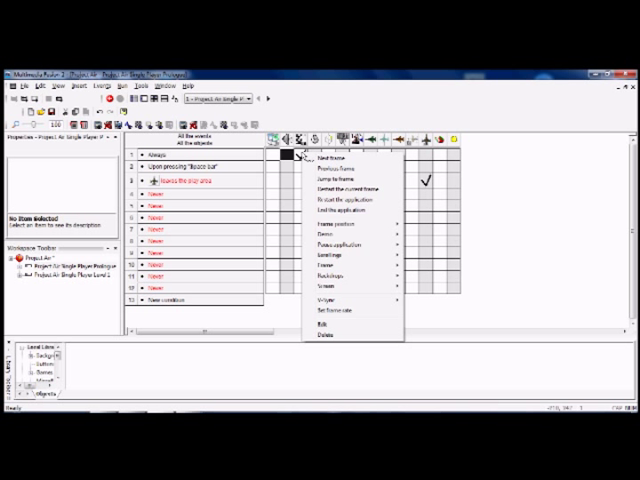
{"action": "left_click", "coordinate": [330, 336]}
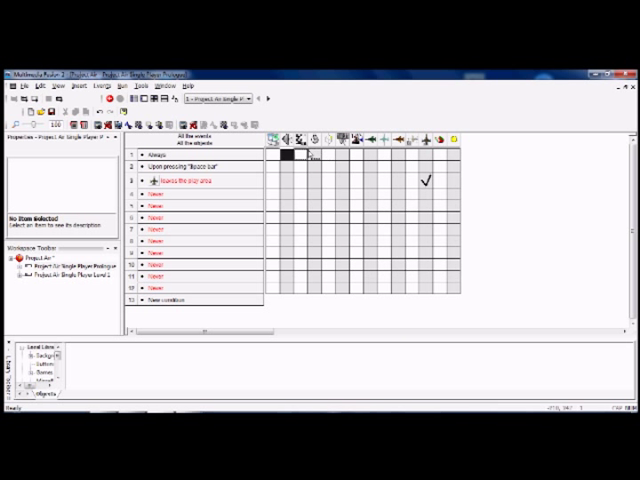
Add 'Center vertical position of window in frame' at Y Top Frame+481 to the Always event.
{"action": "right_click", "coordinate": [322, 156]}
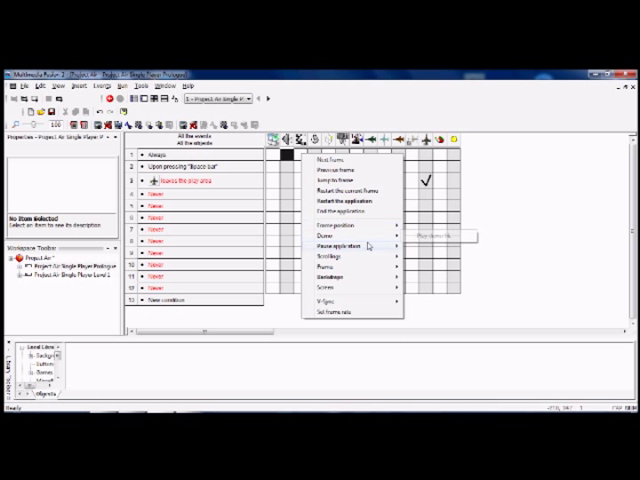
{"action": "mouse_move", "coordinate": [330, 256]}
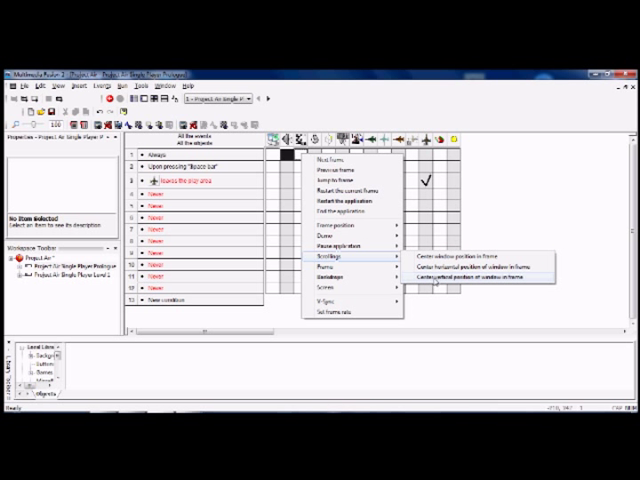
{"action": "left_click", "coordinate": [460, 277]}
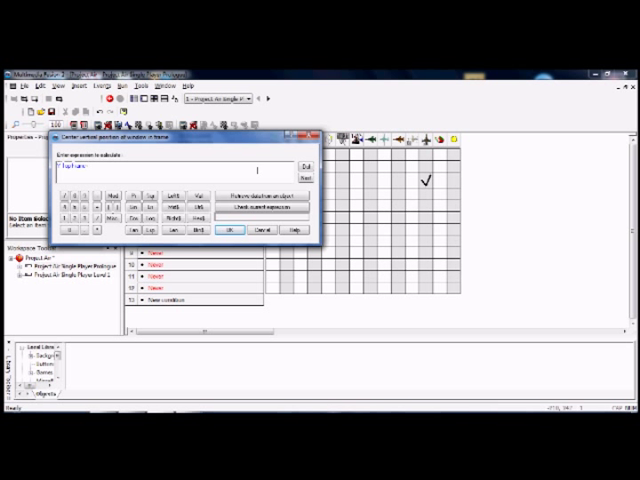
{"action": "type", "text": "00"}
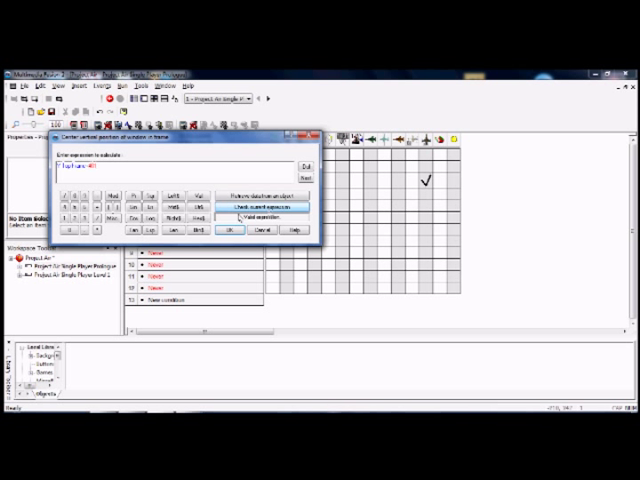
{"action": "left_click", "coordinate": [230, 230]}
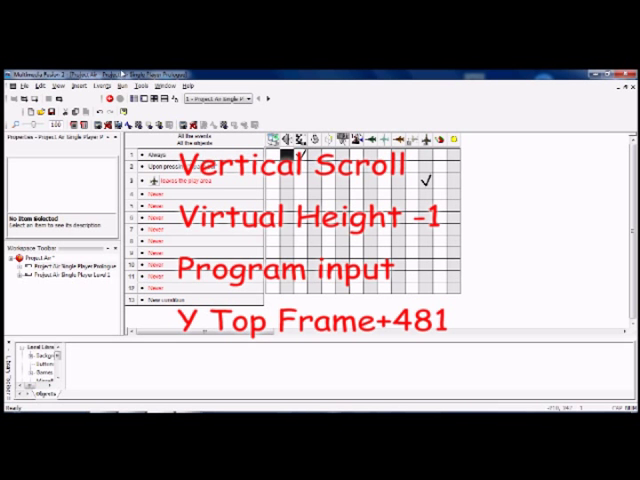
Preview the application to watch the water scroll vertically, then close the game.
{"action": "left_click", "coordinate": [122, 85]}
{"action": "left_click", "coordinate": [135, 115]}
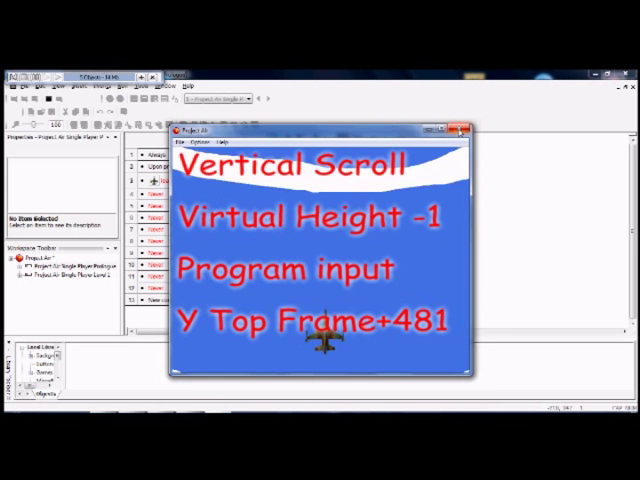
{"action": "left_click", "coordinate": [461, 131]}
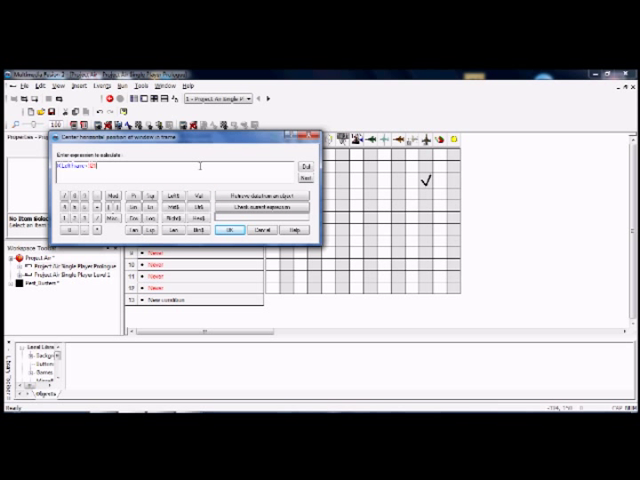
Set the horizontal centring expression to X Left Frame+321, verify it, and add the action.
{"action": "key", "text": "ctrl+a"}
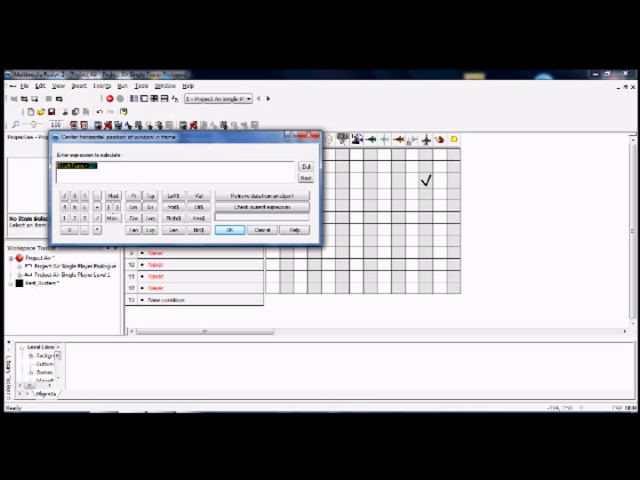
{"action": "key", "text": "Delete"}
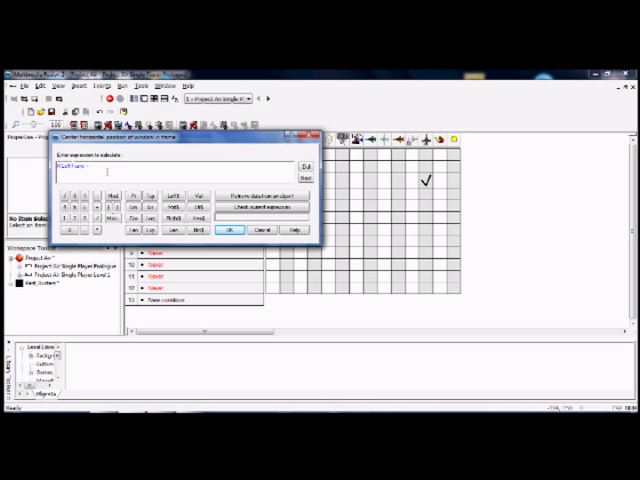
{"action": "right_click", "coordinate": [107, 170]}
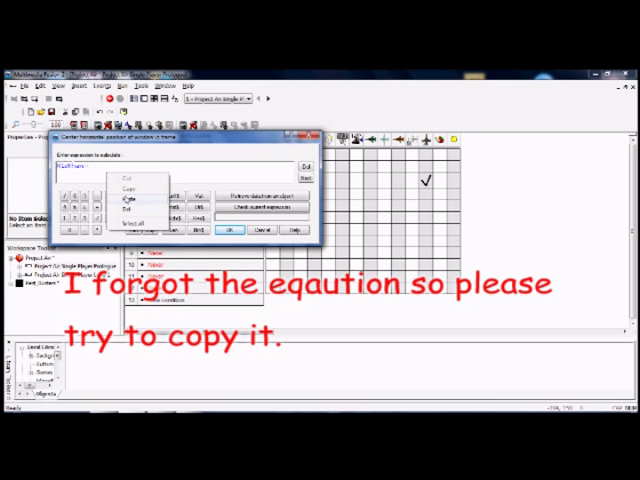
{"action": "left_click", "coordinate": [128, 198]}
{"action": "left_click_drag", "start_coordinate": [128, 165], "coordinate": [93, 165]}
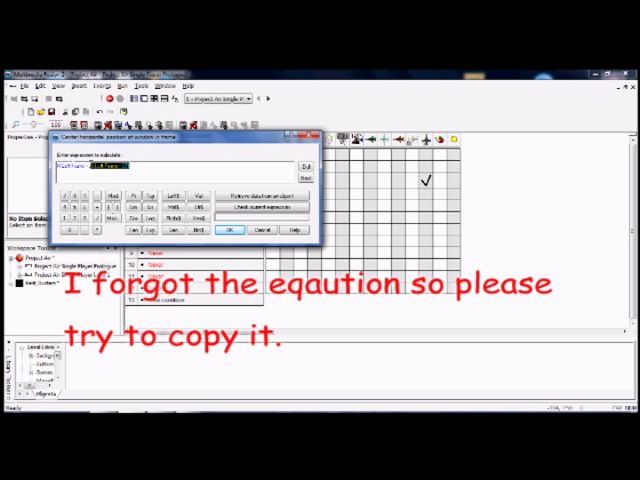
{"action": "type", "text": "10"}
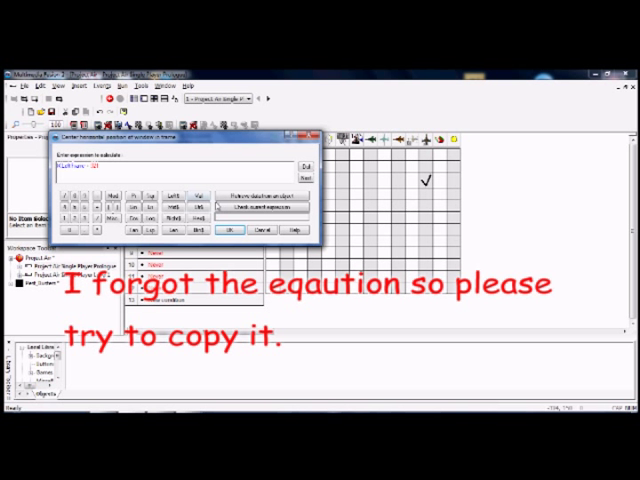
{"action": "left_click", "coordinate": [262, 206]}
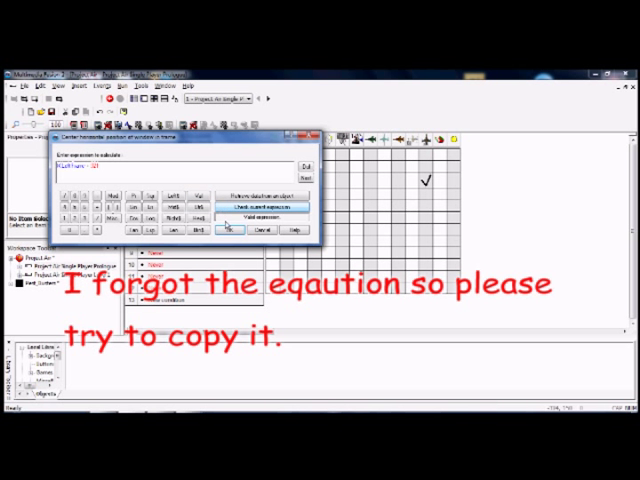
{"action": "left_click", "coordinate": [230, 231]}
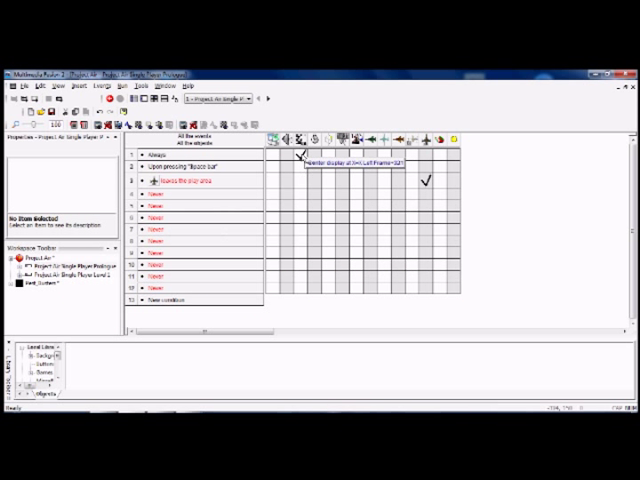
Preview the current frame with Run > Frame, then close the game window.
{"action": "left_click", "coordinate": [122, 86]}
{"action": "left_click", "coordinate": [139, 117]}
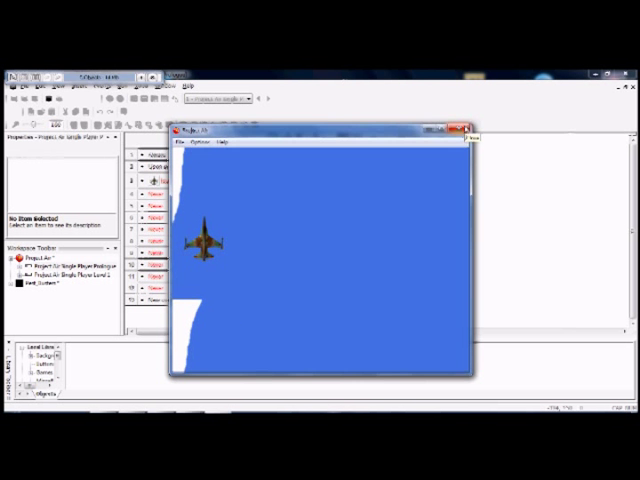
{"action": "left_click", "coordinate": [465, 129]}
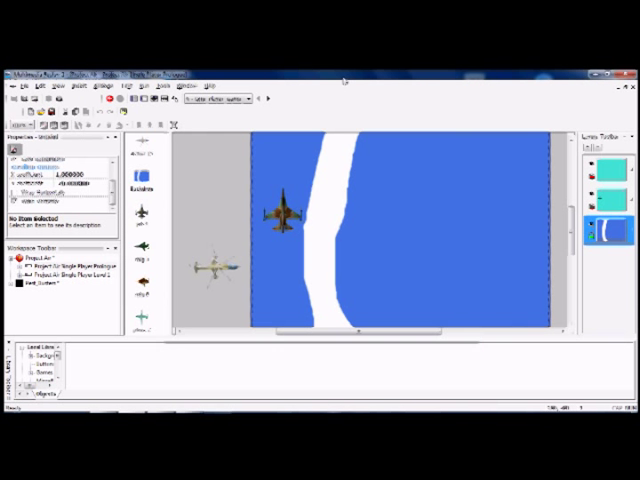
{"action": "left_click", "coordinate": [480, 228]}
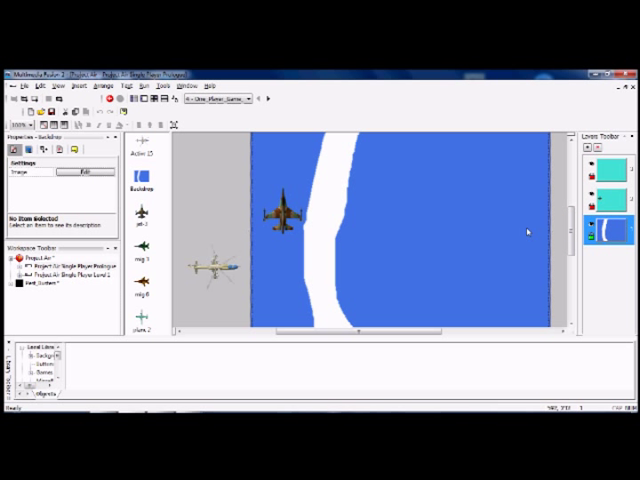
{"action": "left_click", "coordinate": [612, 200]}
{"action": "left_click", "coordinate": [618, 230]}
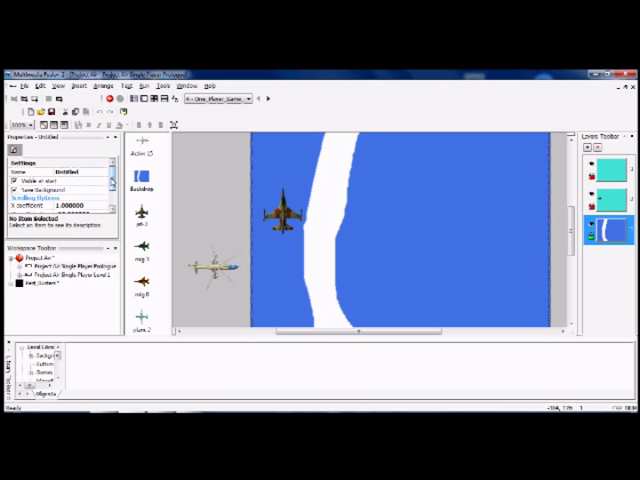
{"action": "left_click_drag", "start_coordinate": [112, 182], "coordinate": [112, 192]}
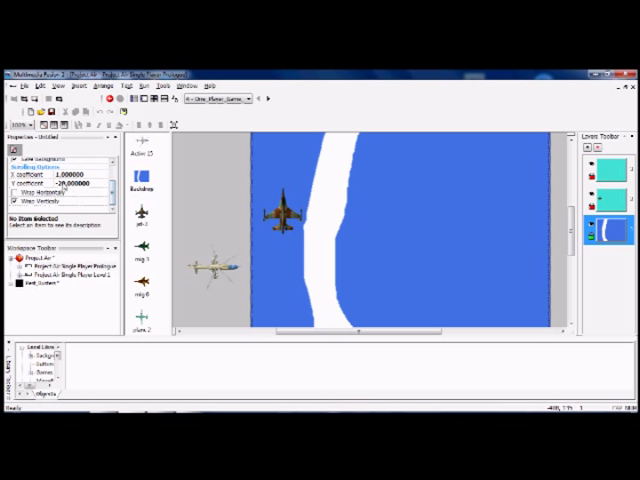
Set the water layer's Y scroll coefficient to 1.0 and clear the X coefficient.
{"action": "left_click", "coordinate": [68, 183]}
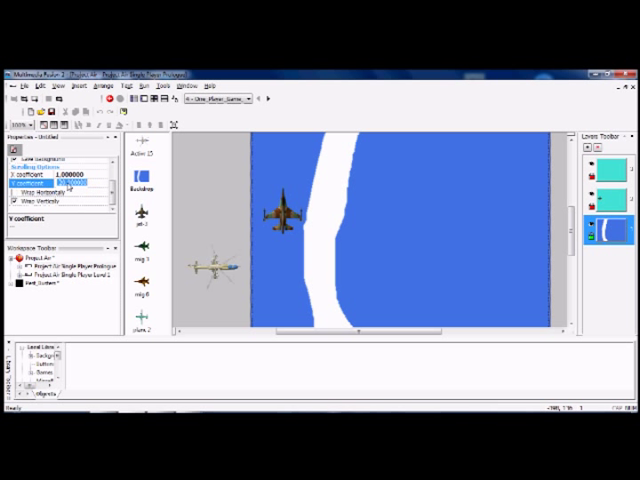
{"action": "type", "text": "20"}
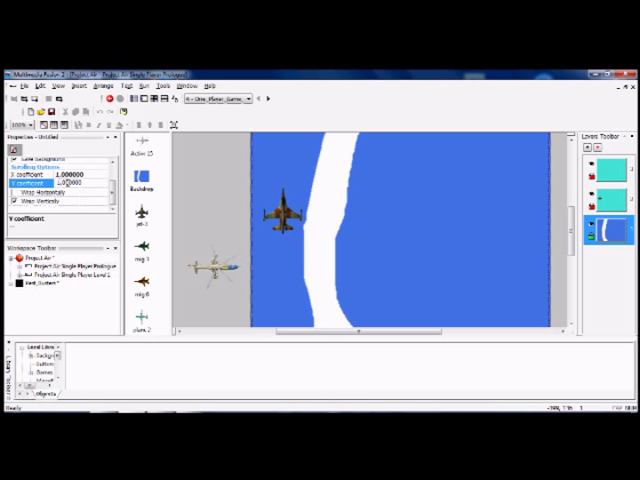
{"action": "left_click", "coordinate": [70, 174]}
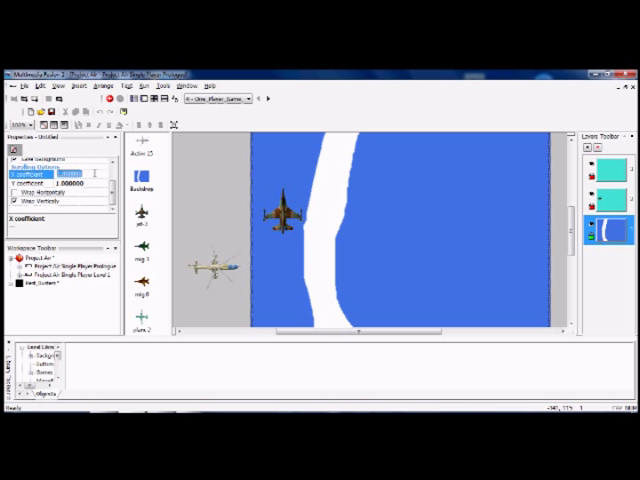
{"action": "key", "text": "BackSpace"}
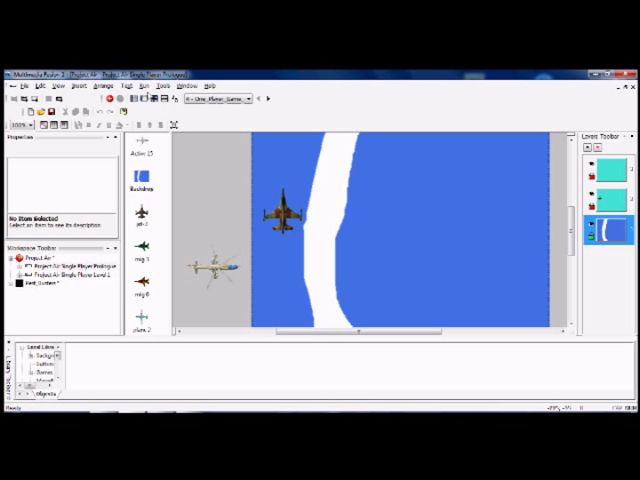
{"action": "left_click", "coordinate": [144, 86]}
{"action": "left_click", "coordinate": [161, 118]}
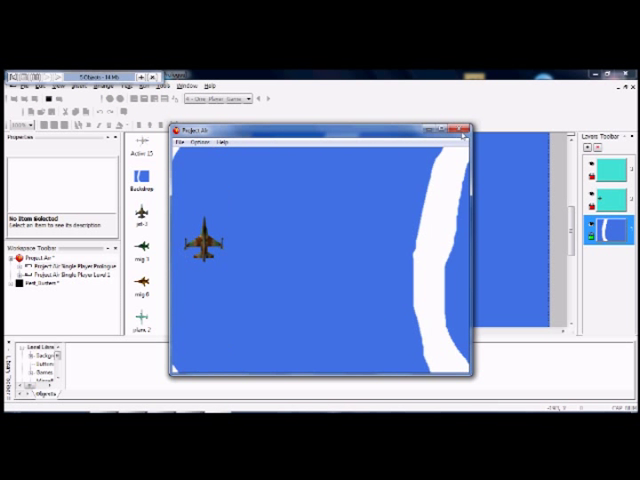
{"action": "left_click", "coordinate": [463, 131]}
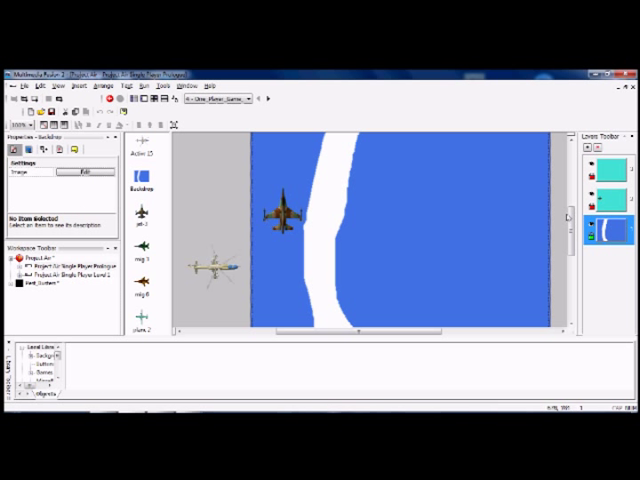
Switch the jet's movement type from eight-direction to Path.
{"action": "left_click", "coordinate": [285, 215]}
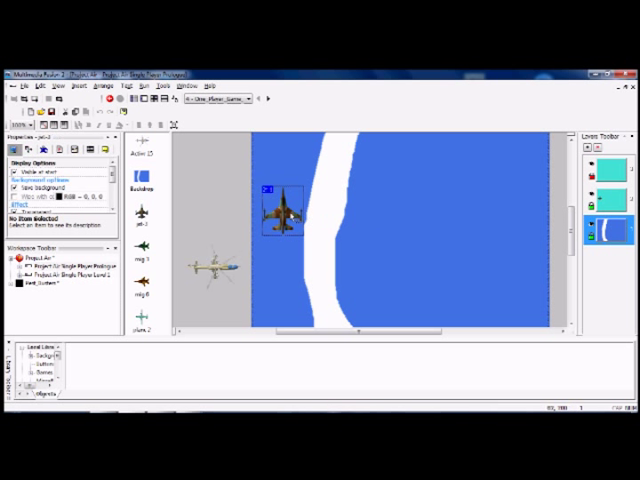
{"action": "left_click", "coordinate": [43, 150]}
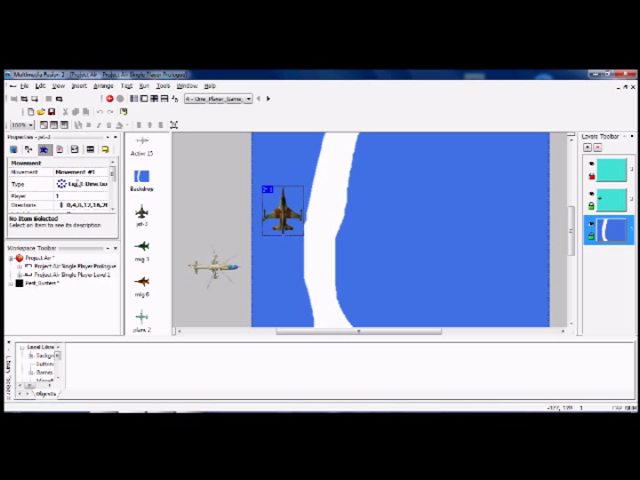
{"action": "left_click_drag", "start_coordinate": [112, 200], "coordinate": [112, 183]}
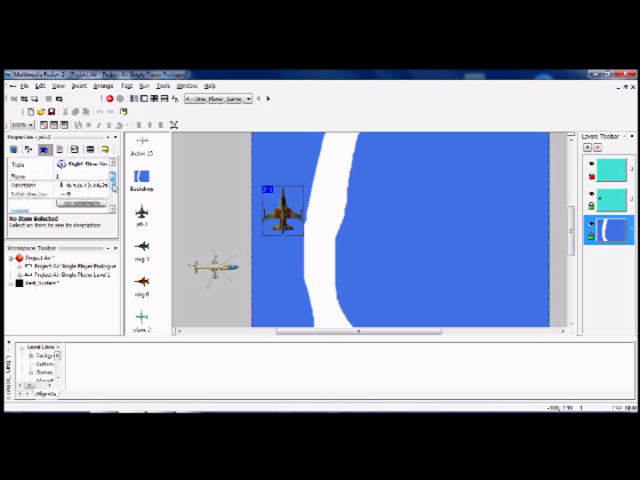
{"action": "left_click", "coordinate": [68, 186]}
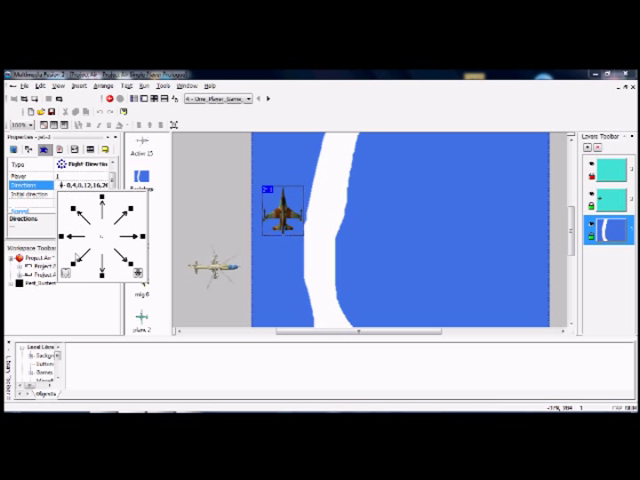
{"action": "left_click", "coordinate": [72, 172]}
{"action": "left_click", "coordinate": [80, 166]}
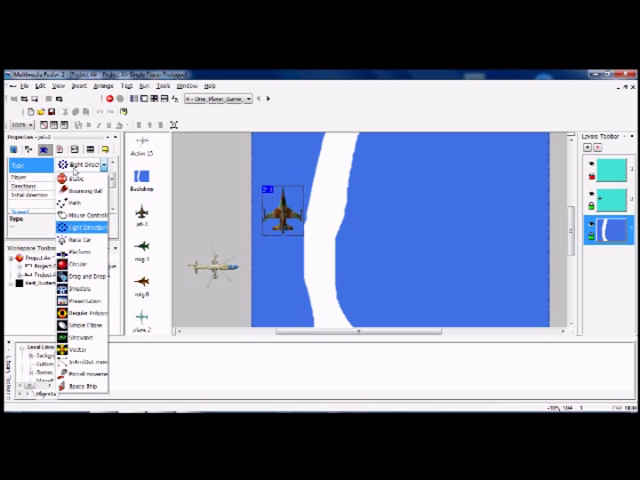
{"action": "left_click", "coordinate": [80, 202]}
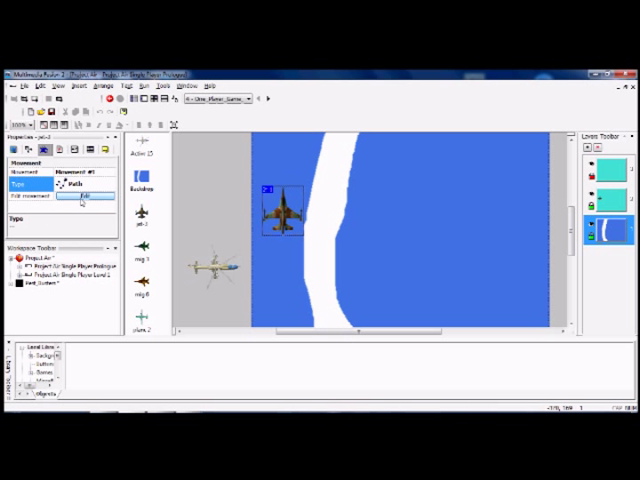
Draw a single straight path leg to the right of the jet and accept it.
{"action": "left_click", "coordinate": [84, 197]}
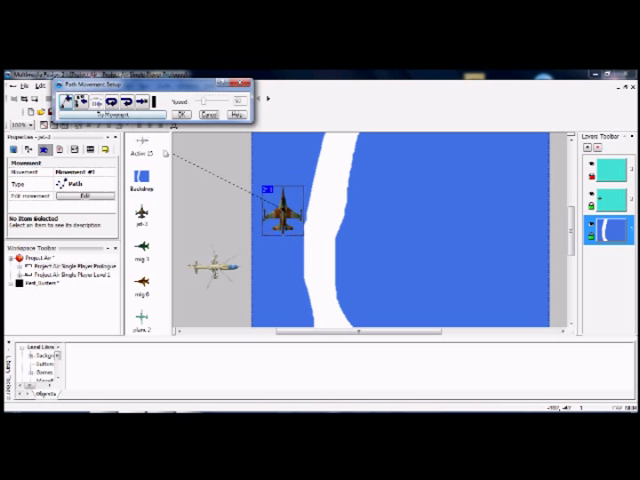
{"action": "left_click", "coordinate": [449, 208]}
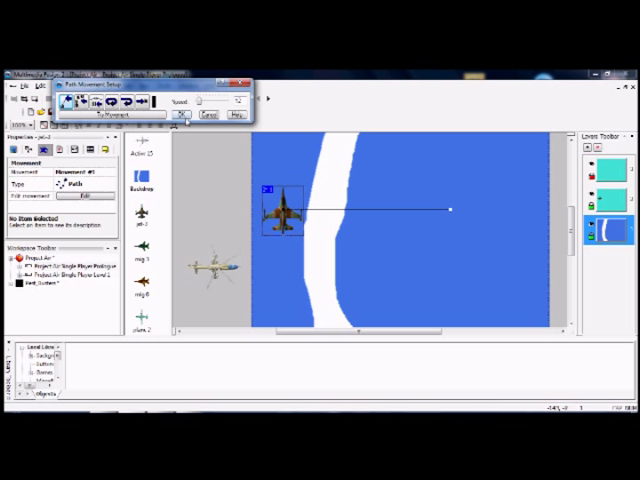
{"action": "left_click", "coordinate": [185, 116]}
Preview the frame via Run > Frame to test the jet's path.
{"action": "left_click", "coordinate": [144, 86]}
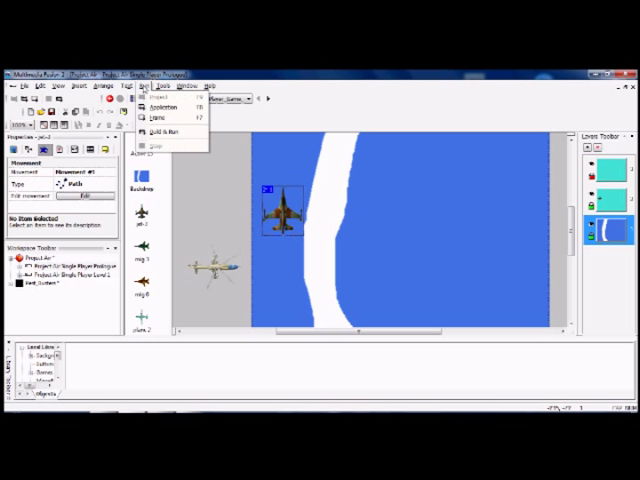
{"action": "left_click", "coordinate": [156, 117]}
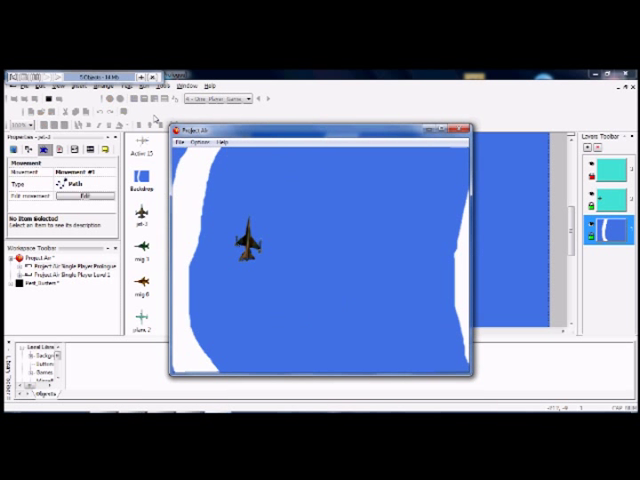